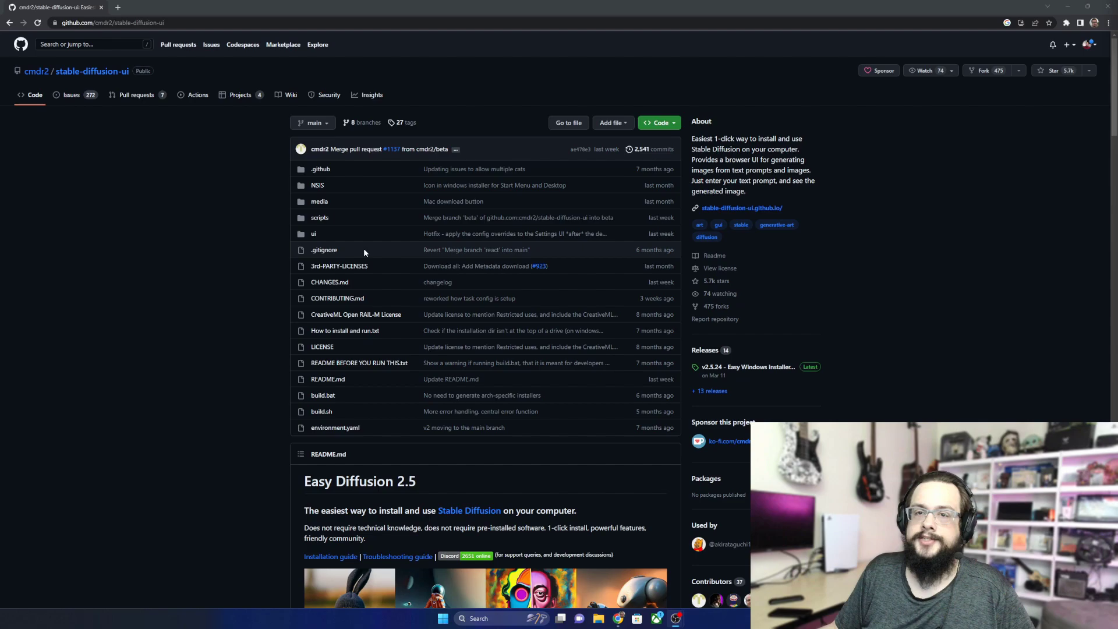
Download the Easy-Diffusion-Windows.exe installer from the README's Installation section on GitHub
scroll(363, 246, "down", 2)
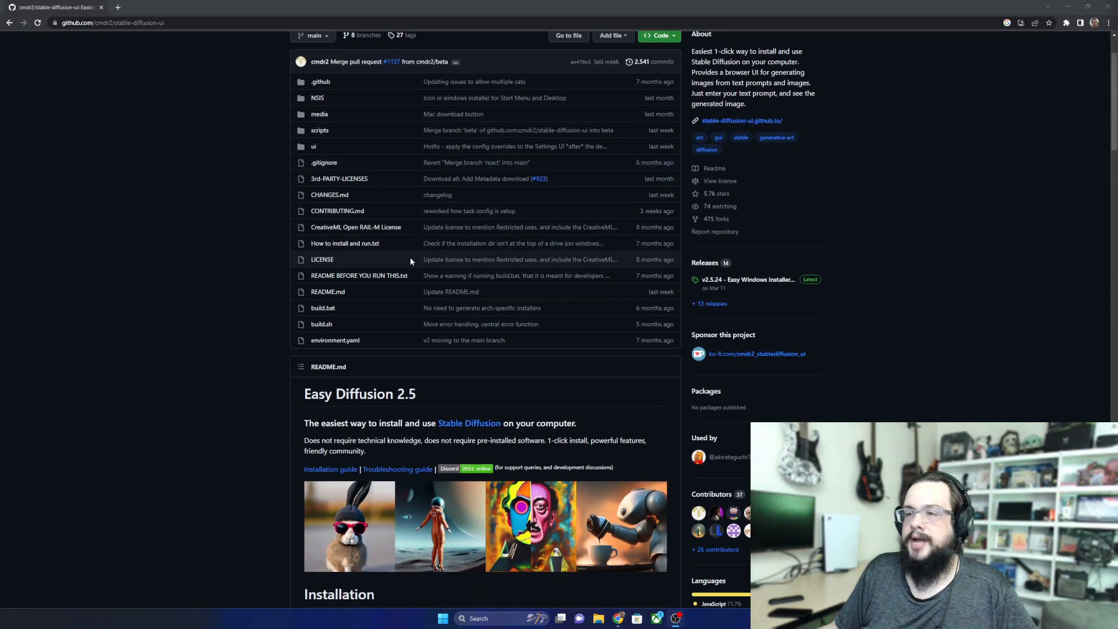
scroll(413, 269, "down", 5)
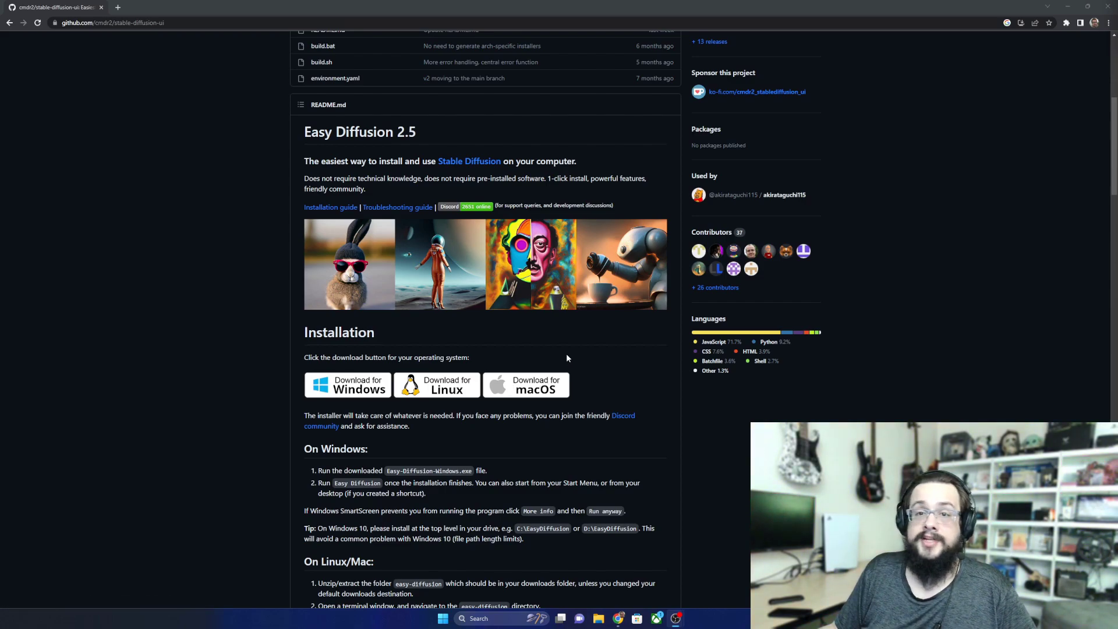
left_click(348, 385)
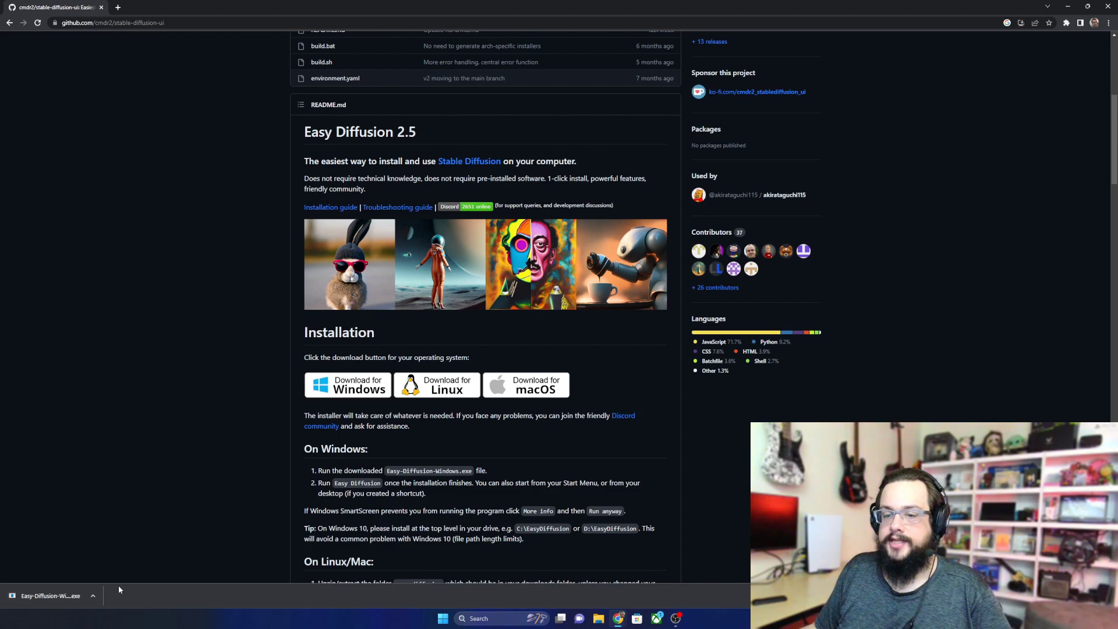
Run the downloaded installer, choosing More info and Run anyway on the SmartScreen warning
left_click(50, 599)
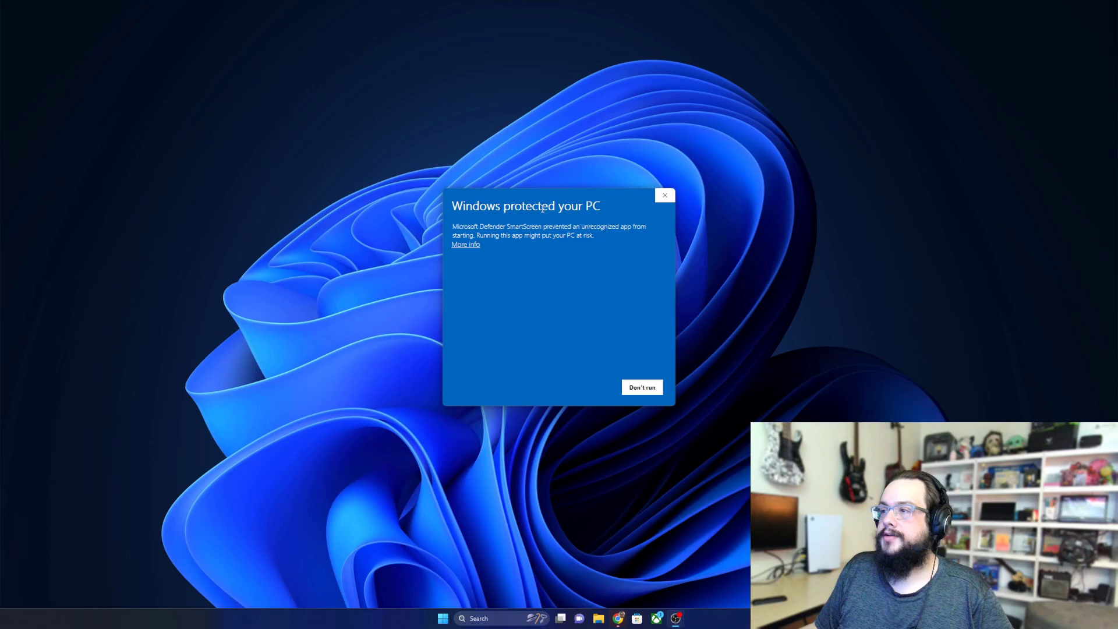
left_click(464, 246)
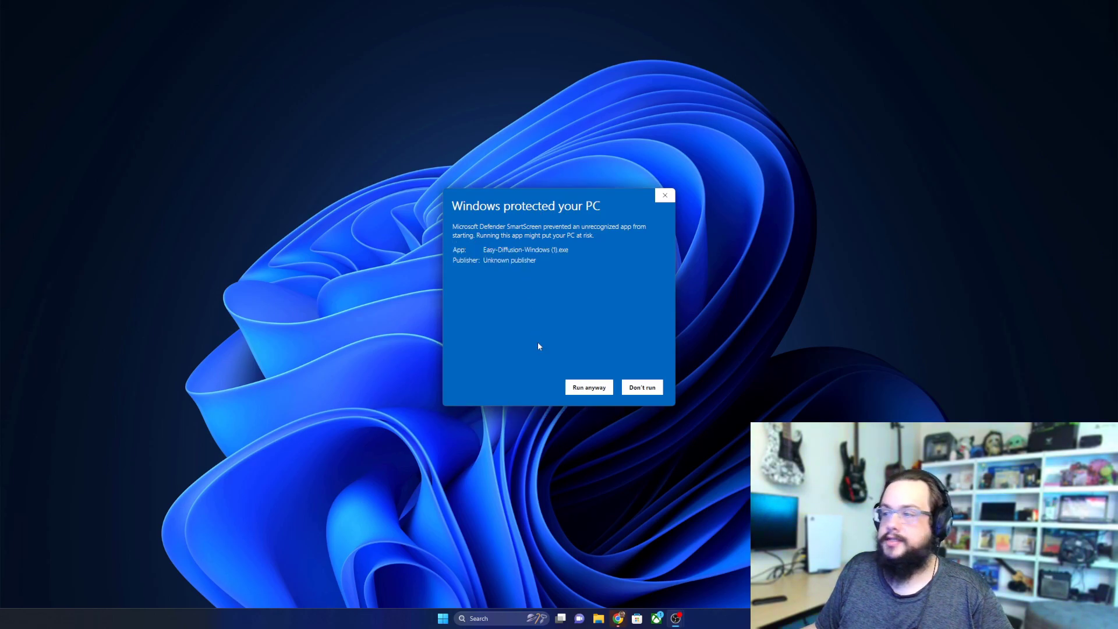
left_click(583, 386)
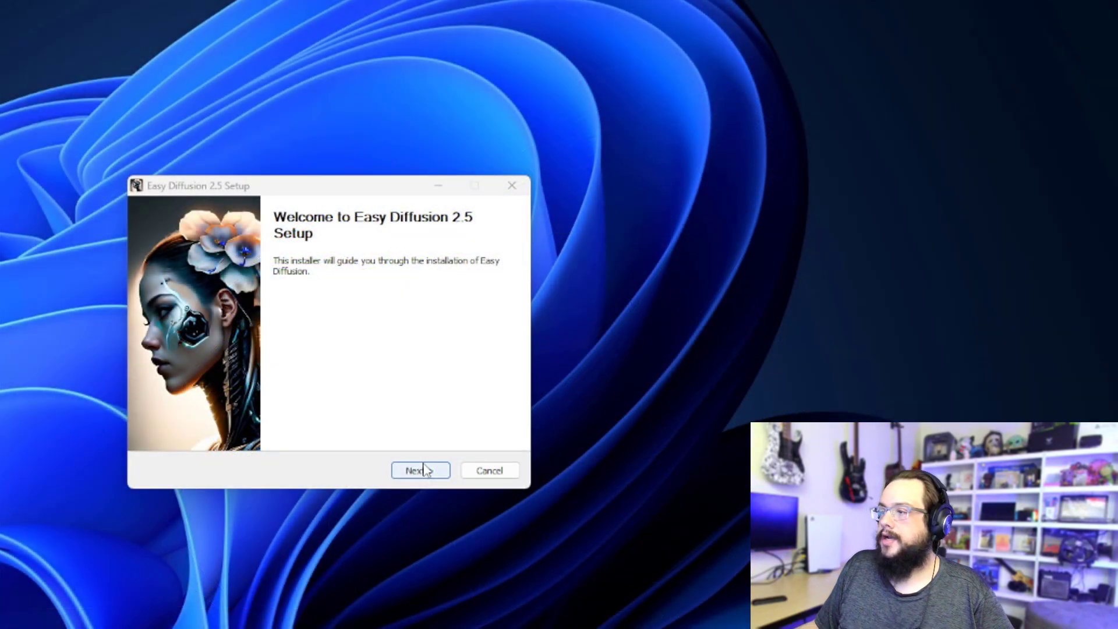
Accept the licence, install Easy Diffusion 2.5 to C:\EasyDiffusion\, and finish with Run Easy Diffusion checked
left_click(426, 471)
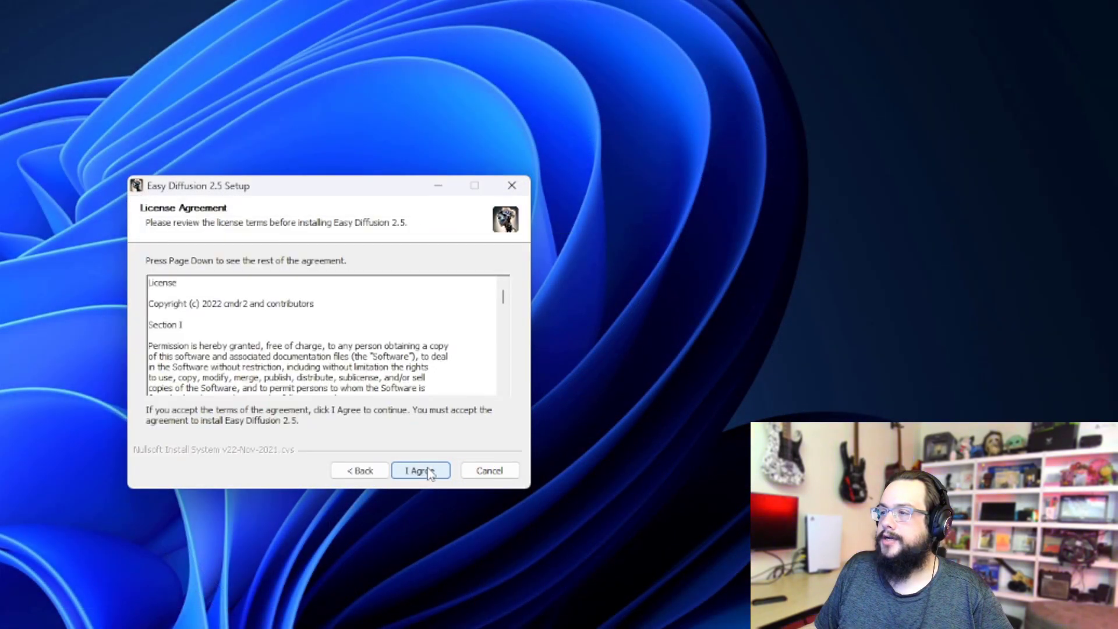
left_click(428, 471)
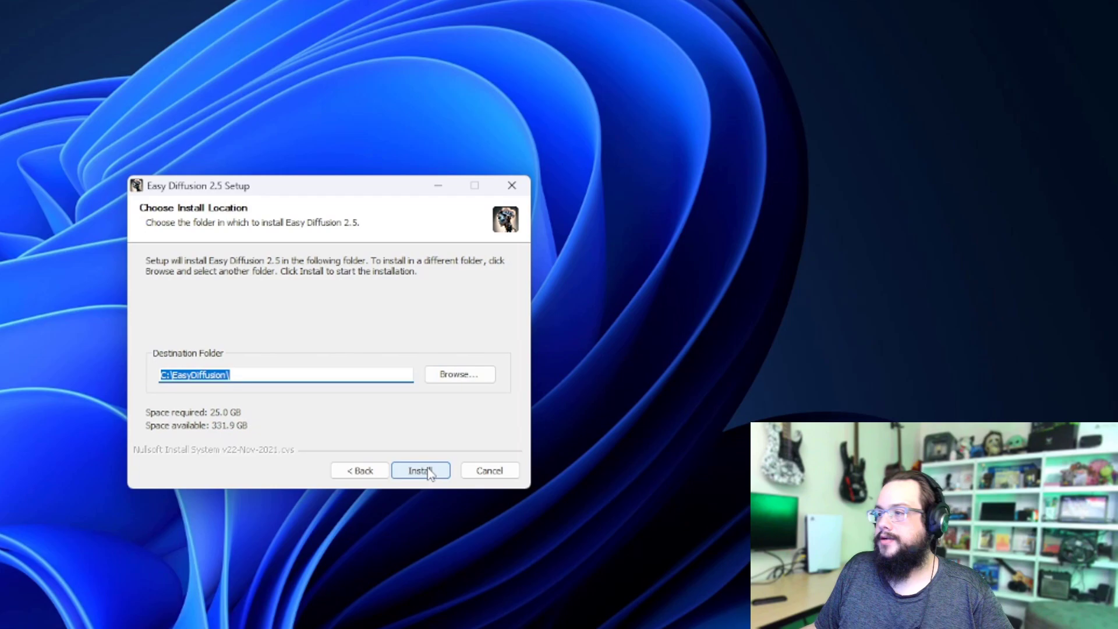
left_click(428, 471)
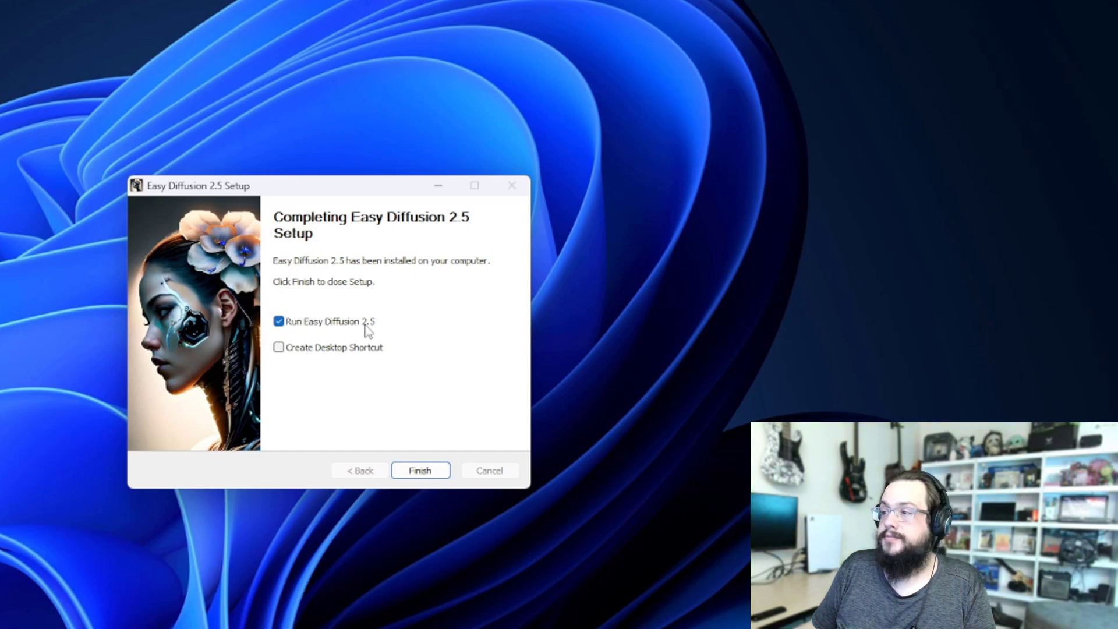
left_click(434, 470)
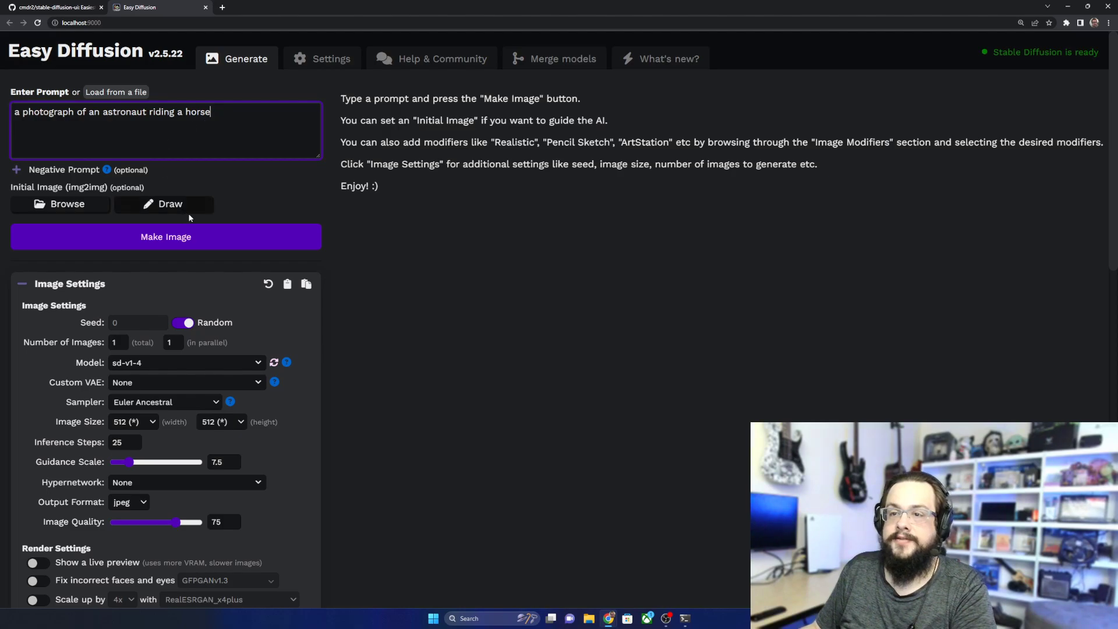
Set Number of Images to 5 and look through the Visual Style image modifiers
scroll(220, 233, "down", 2)
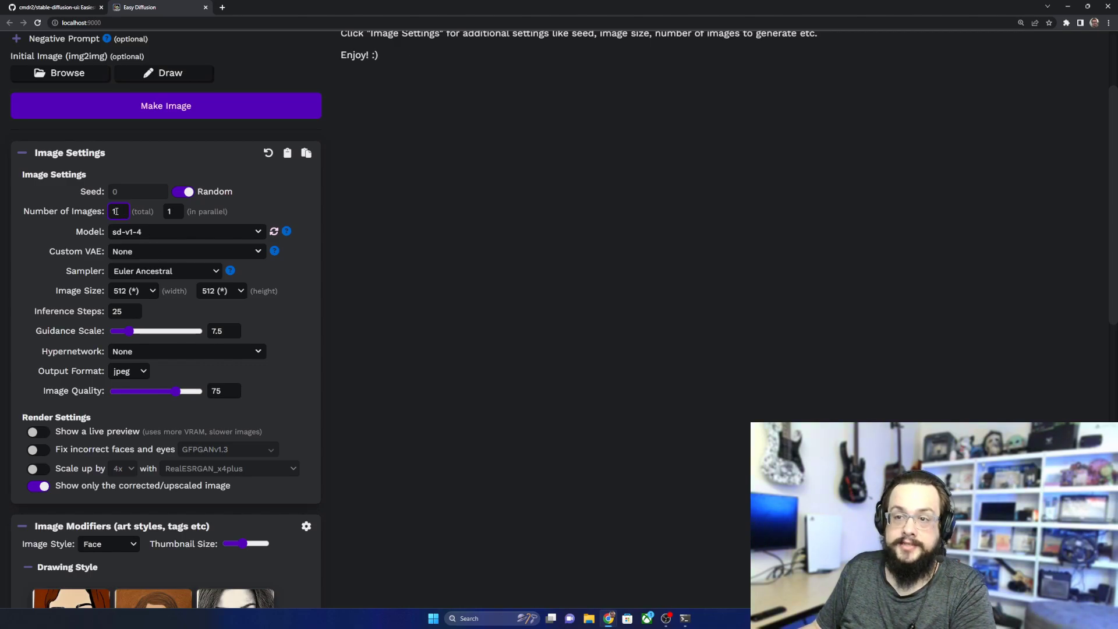
type("5")
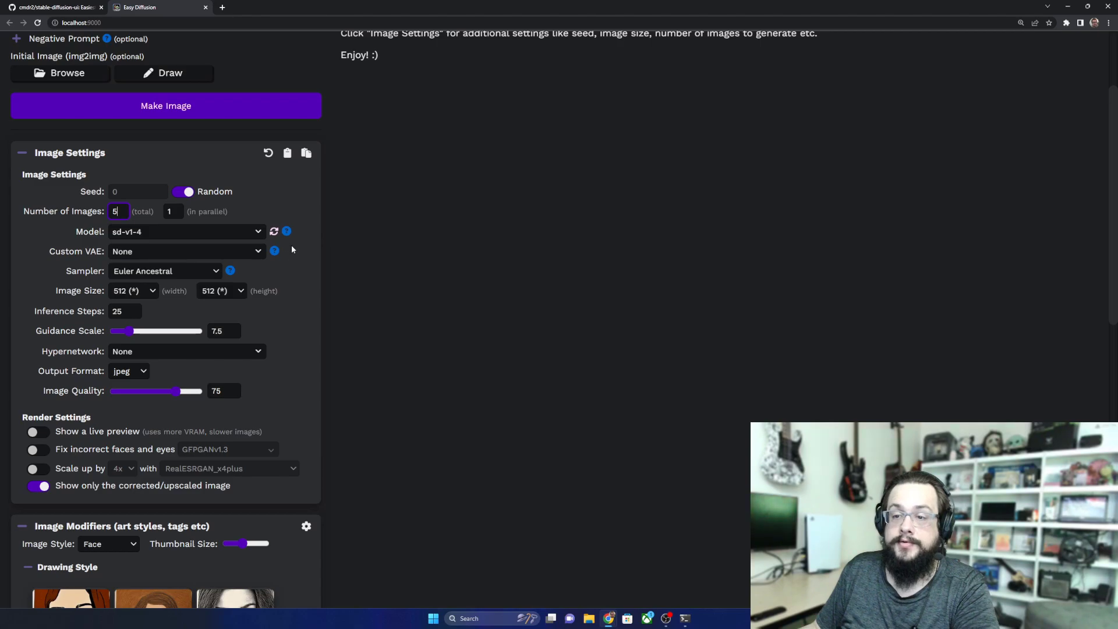
scroll(297, 265, "down", 7)
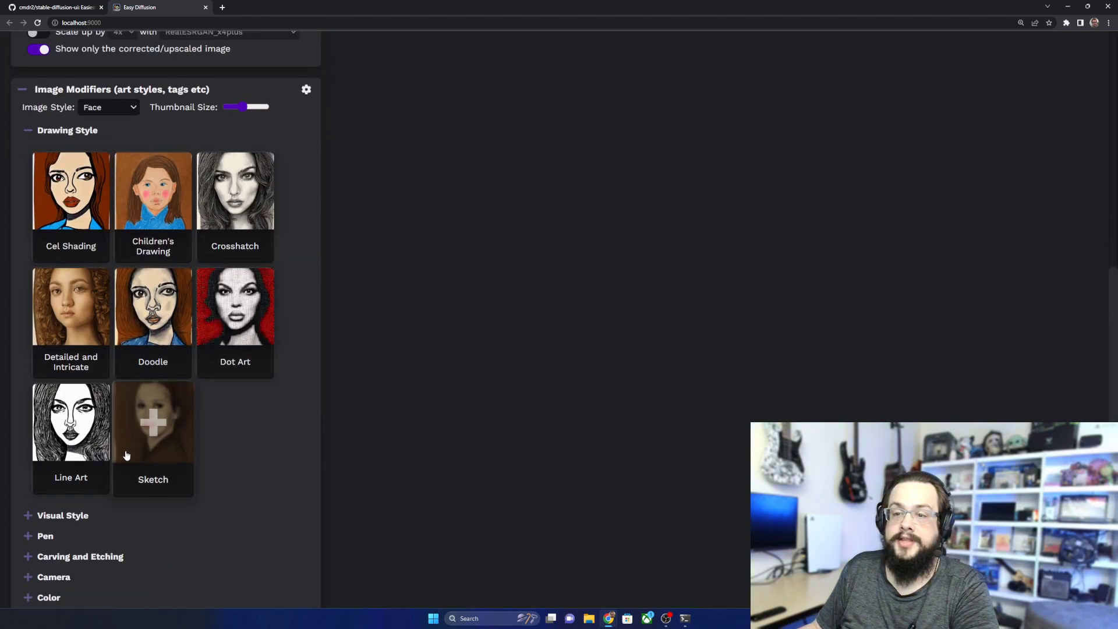
left_click(63, 515)
scroll(72, 513, "down", 6)
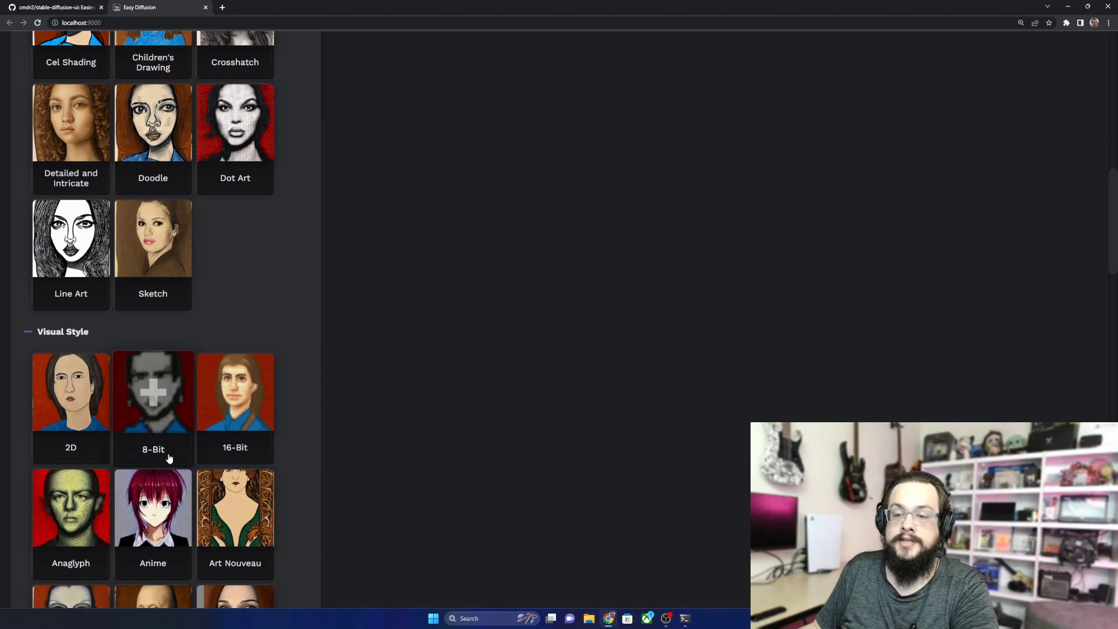
scroll(192, 433, "up", 12)
scroll(192, 434, "up", 4)
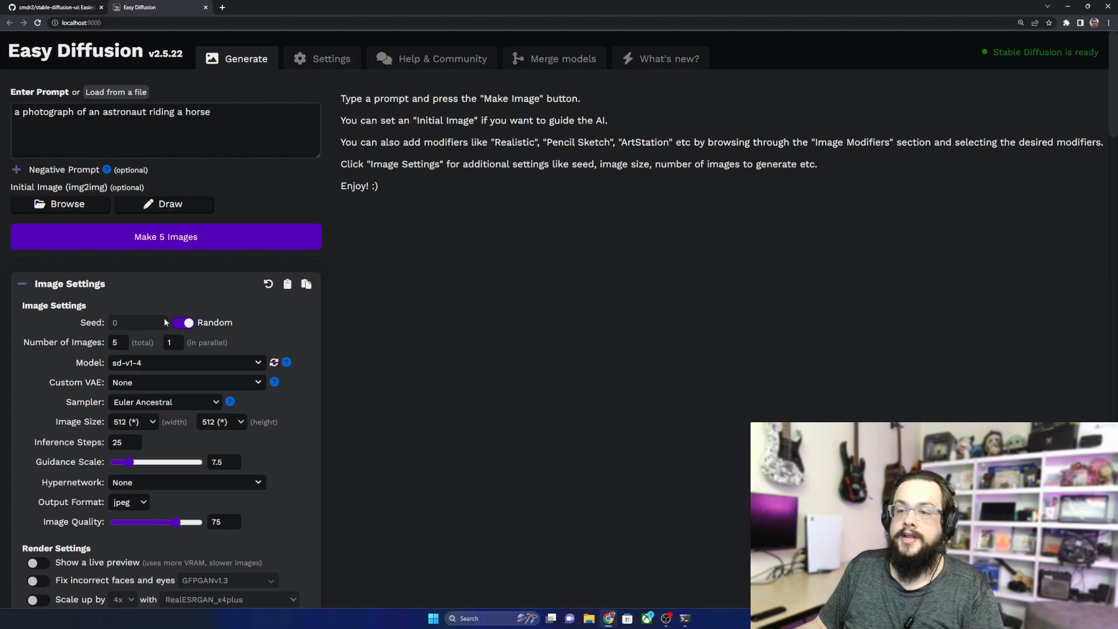
Make 5 Images of the astronaut riding a horse and wait for the 512 x 512 results
left_click(208, 247)
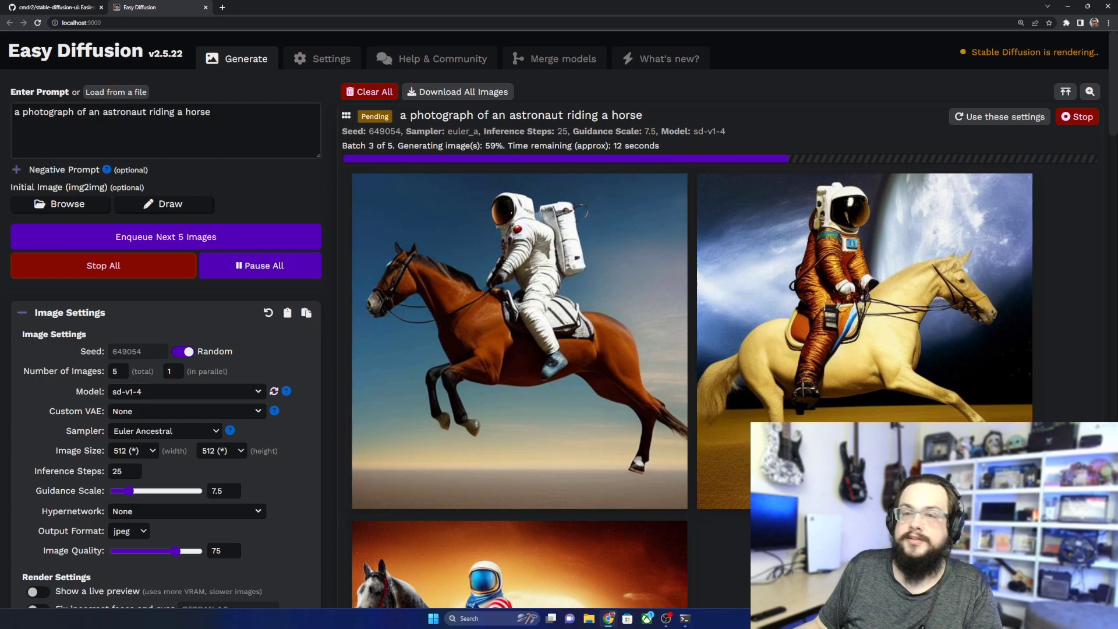
mouse_move(739, 498)
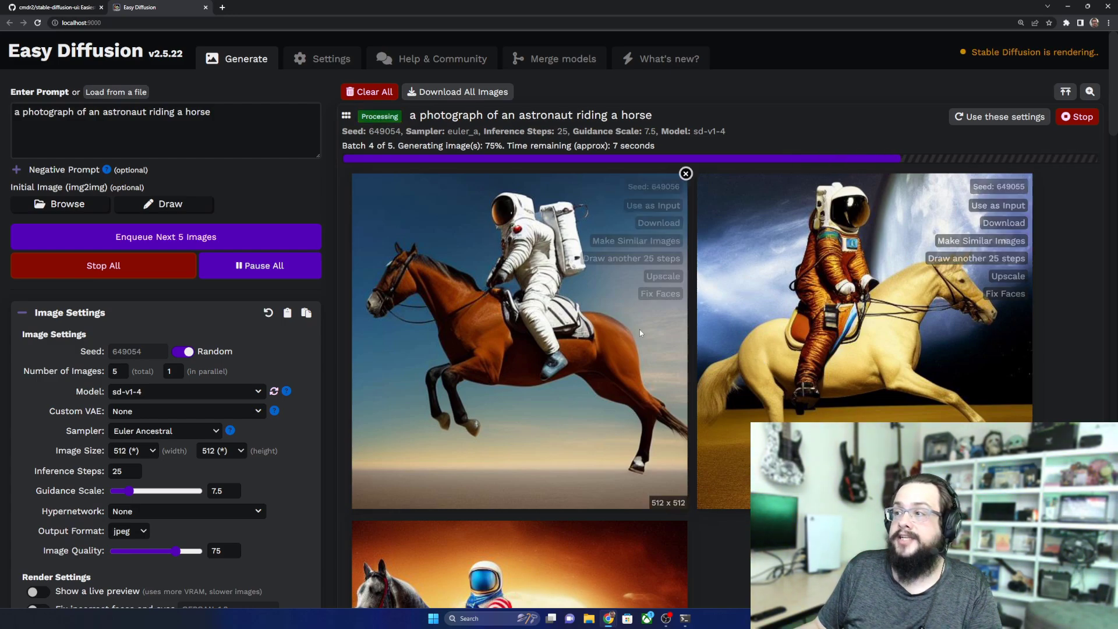
mouse_move(477, 342)
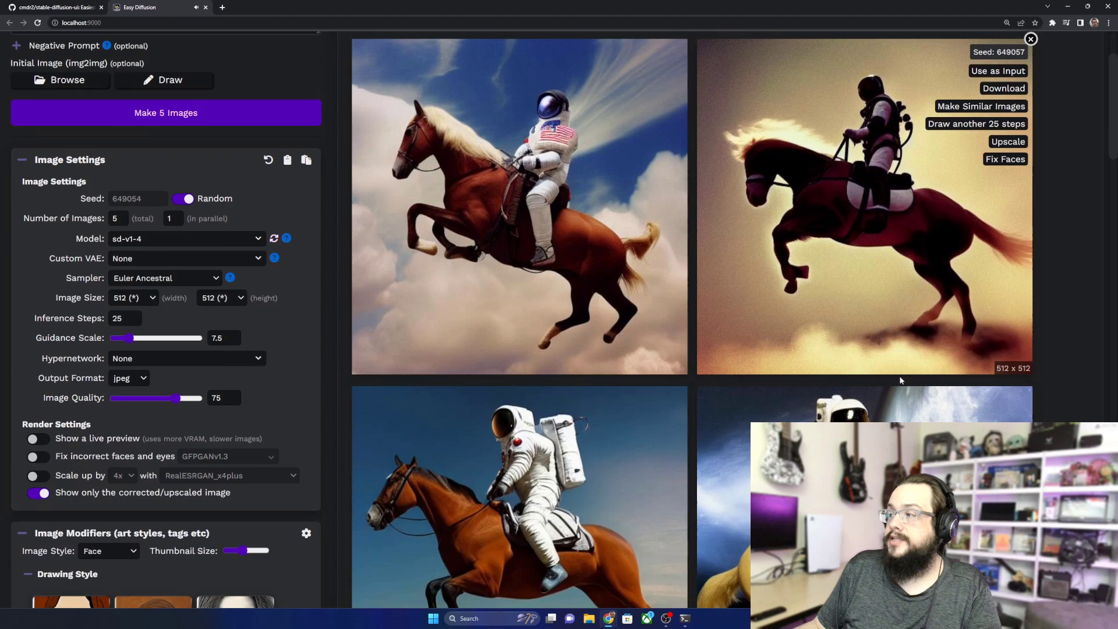
Start a variations task from the seed 649057 astronaut image
scroll(900, 380, "down", 1)
scroll(873, 276, "up", 2)
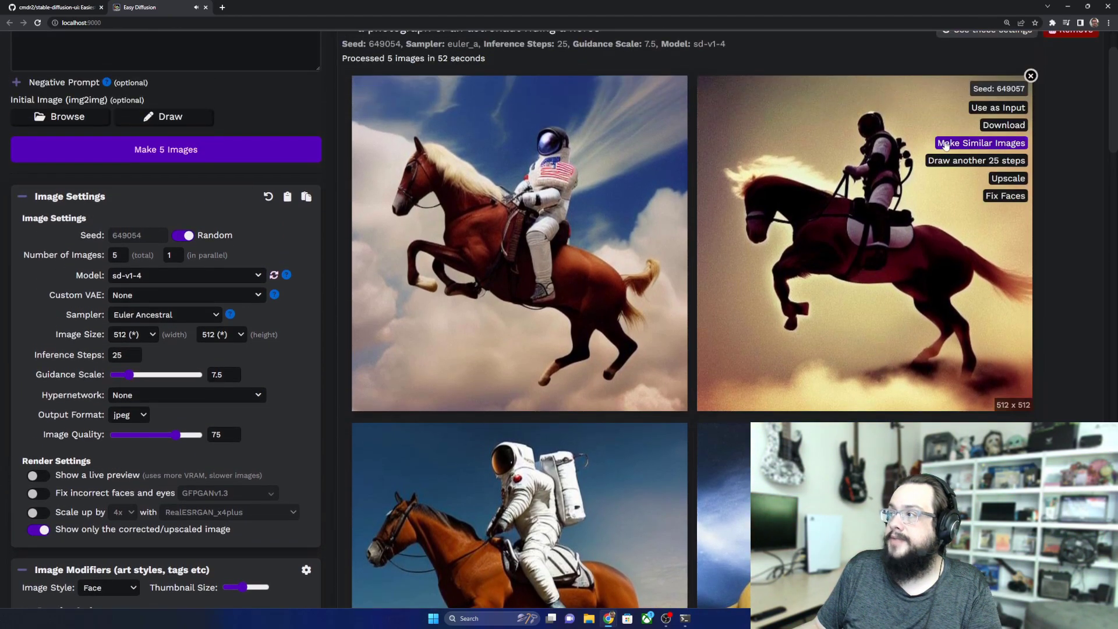
left_click(965, 144)
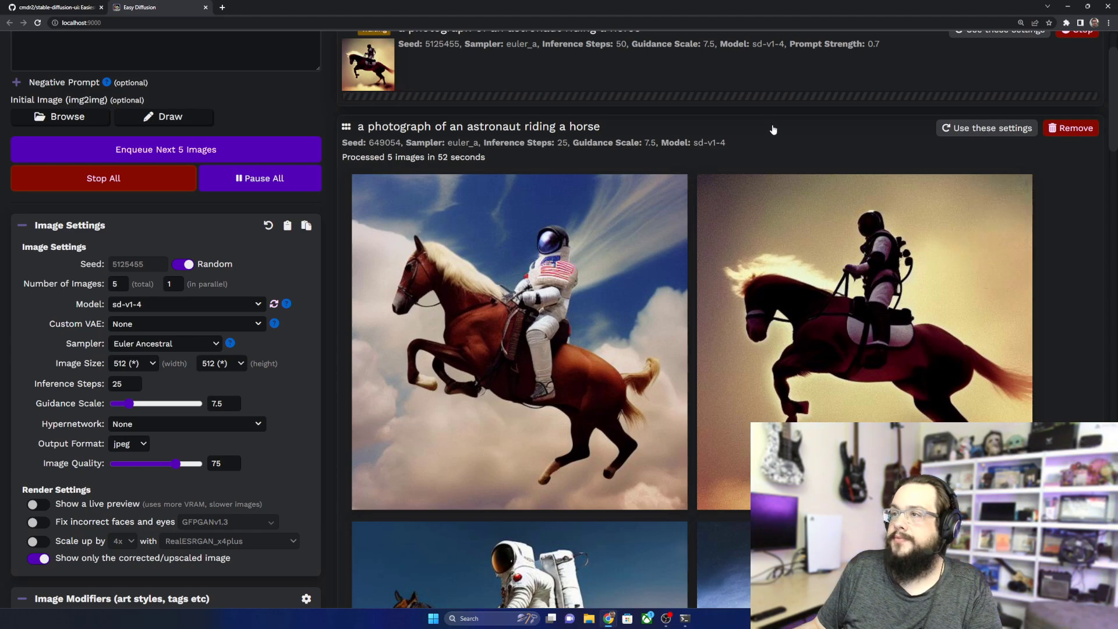
mouse_move(824, 225)
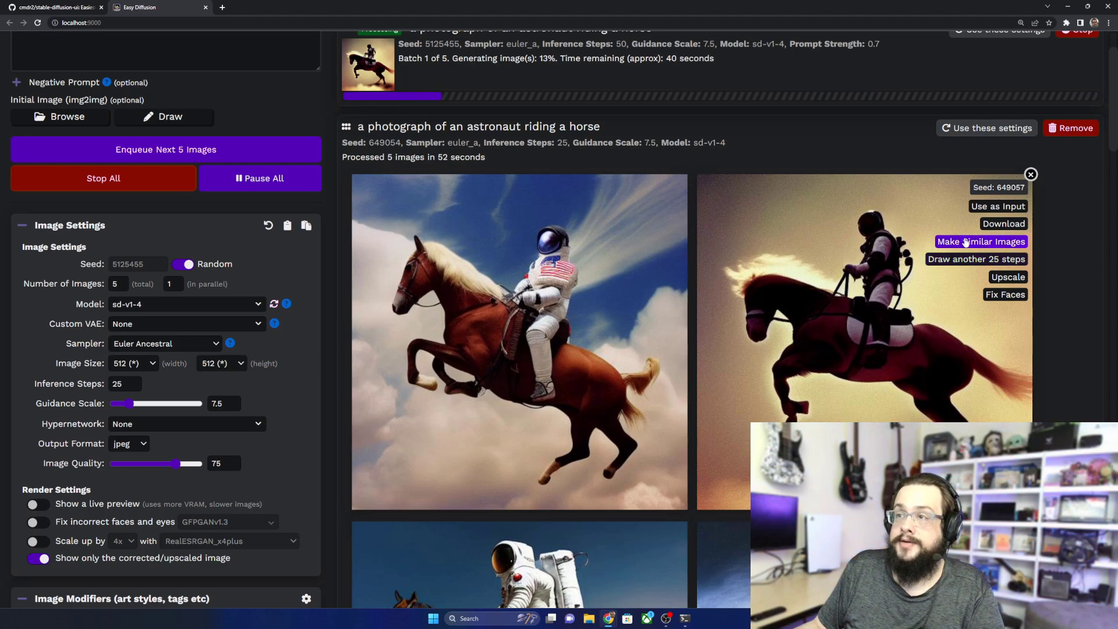
Stop the running variation task partway, confirming YES in the 'Stop this task?' dialog
scroll(802, 256, "up", 2)
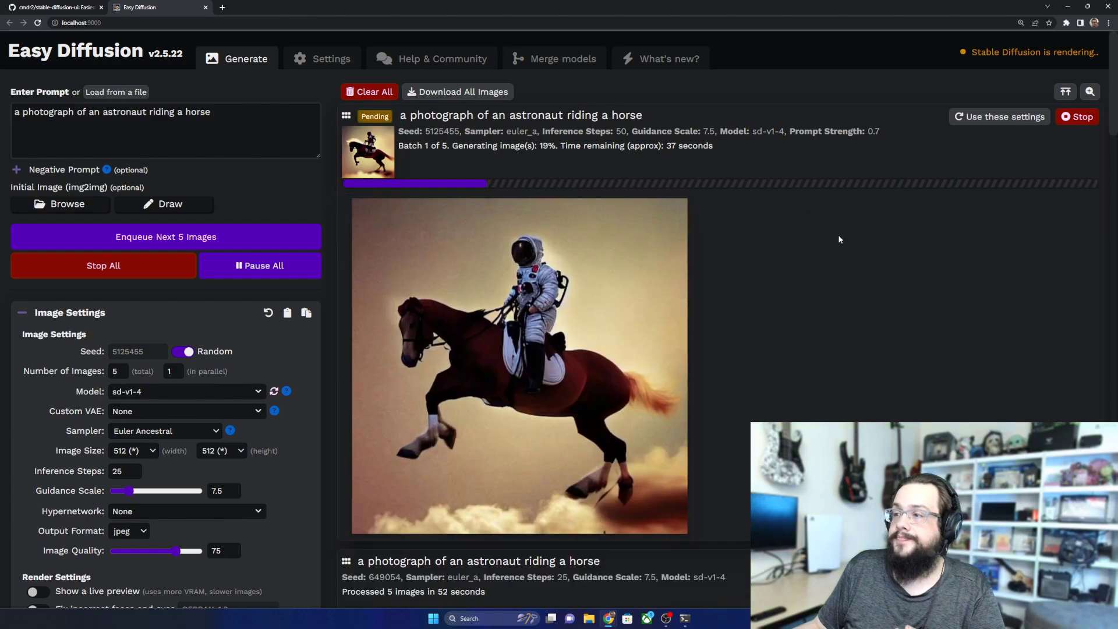
scroll(841, 245, "down", 1)
scroll(849, 267, "down", 2)
scroll(848, 236, "down", 1)
scroll(848, 238, "up", 2)
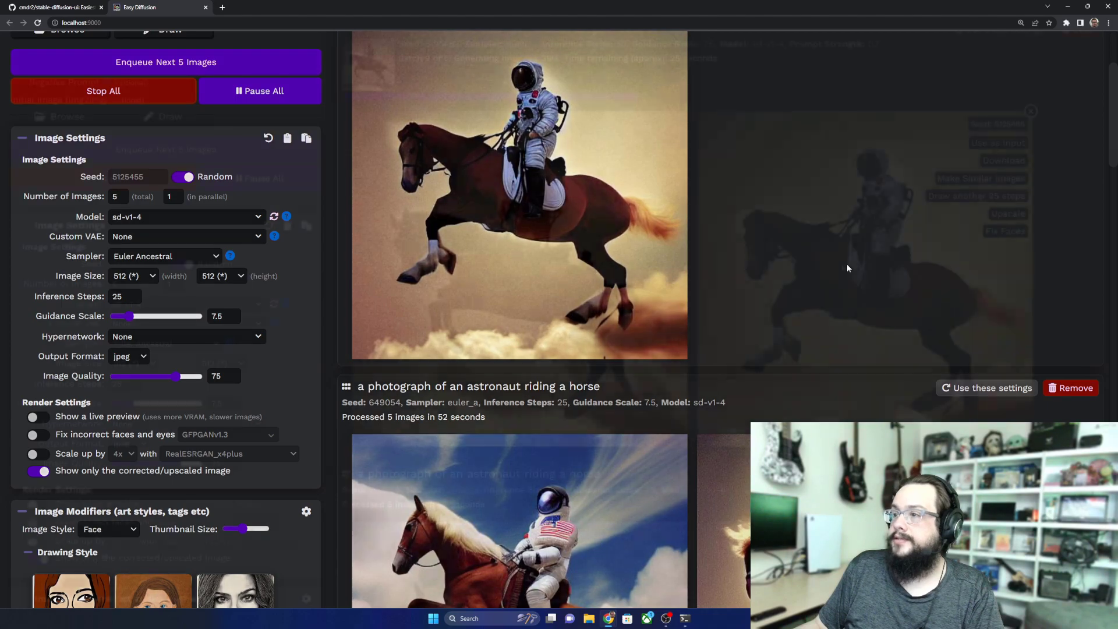
scroll(847, 268, "up", 1)
mouse_move(619, 297)
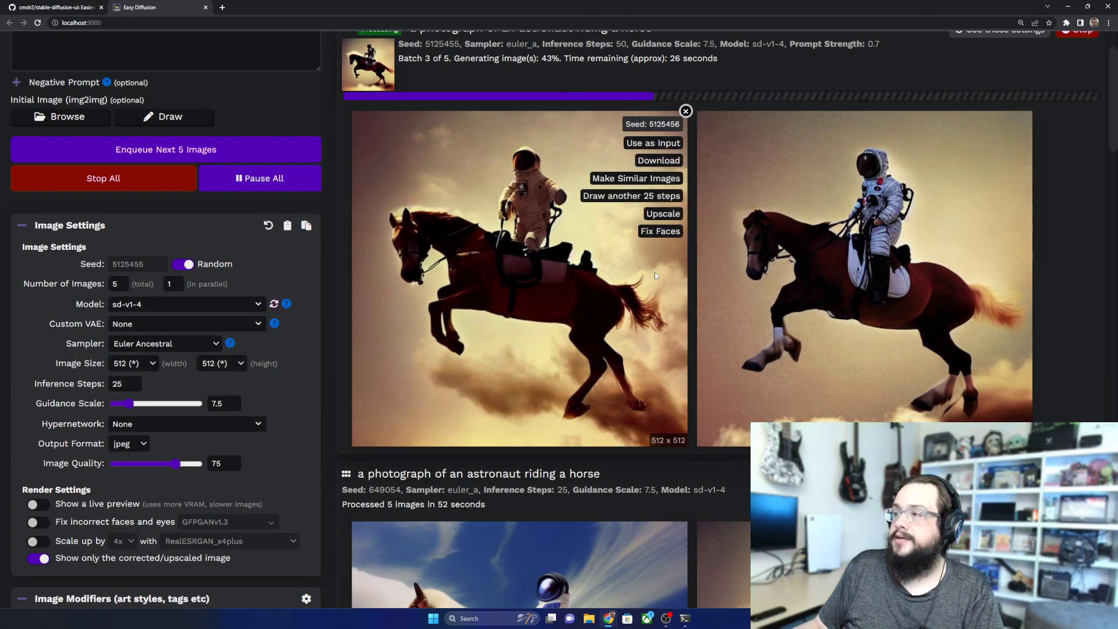
scroll(860, 173, "up", 1)
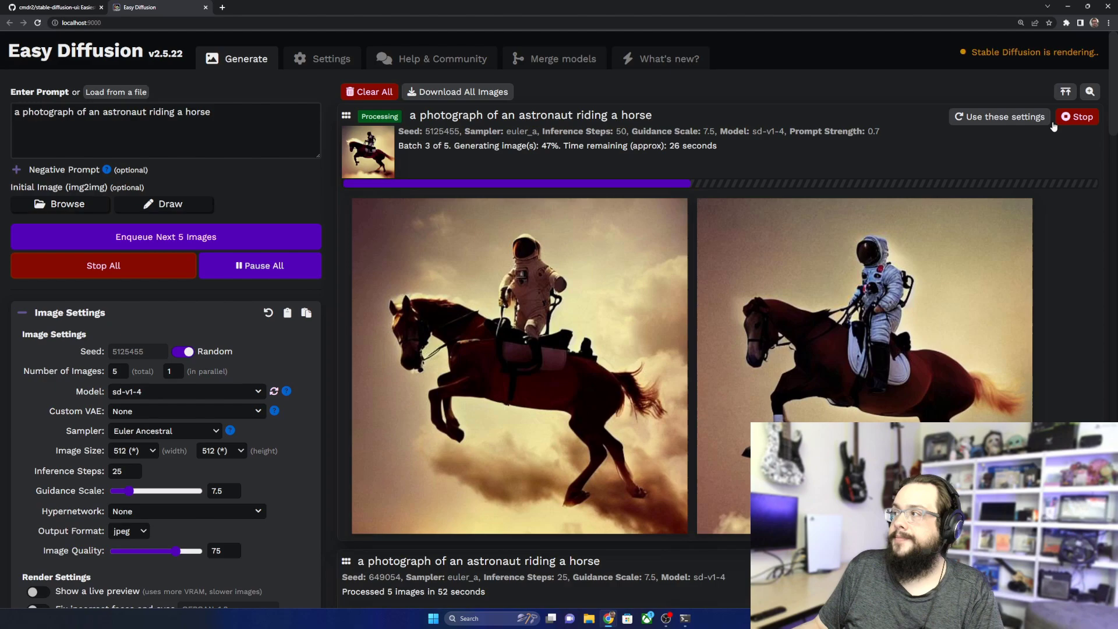
left_click(1077, 116)
left_click(512, 351)
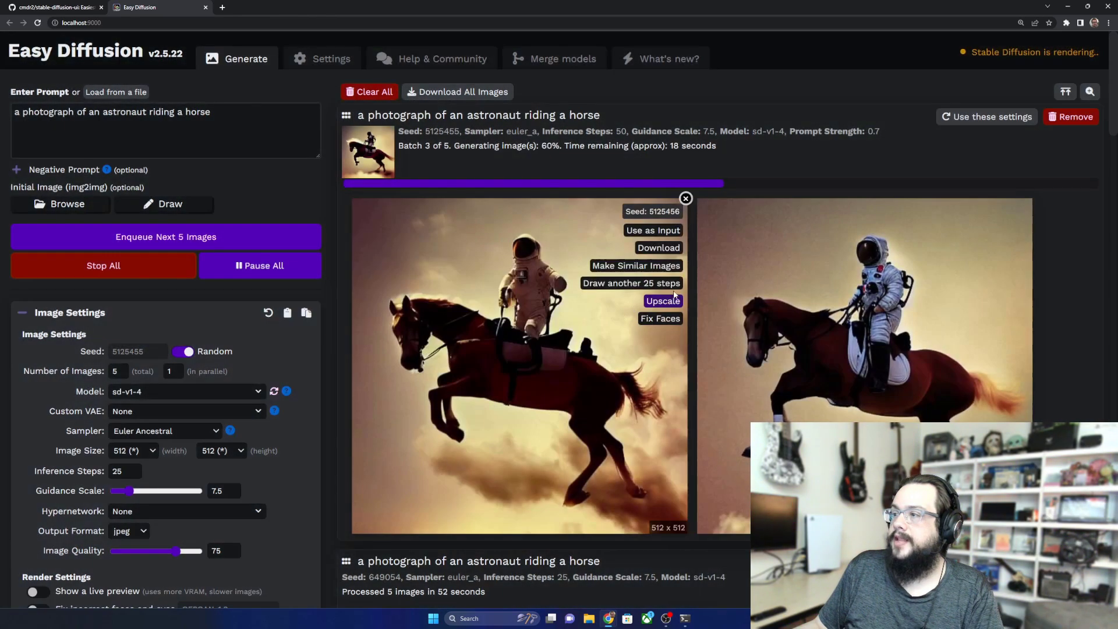
Apply 'Draw another 25 steps' to the second image, seed 649057, of the earlier batch
scroll(718, 263, "down", 5)
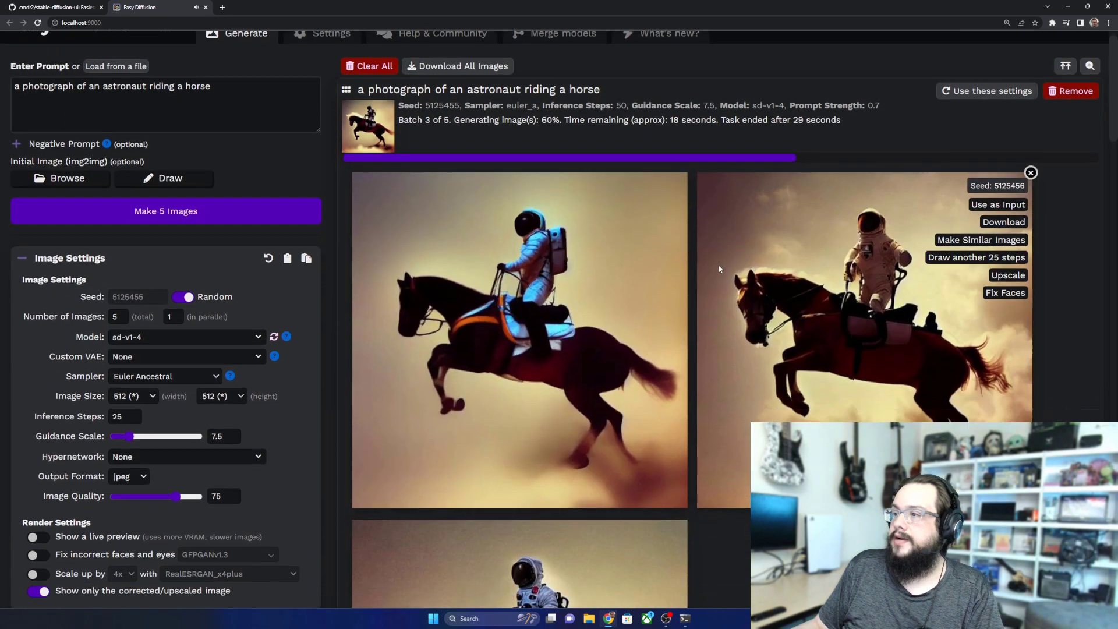
scroll(718, 267, "down", 8)
mouse_move(947, 170)
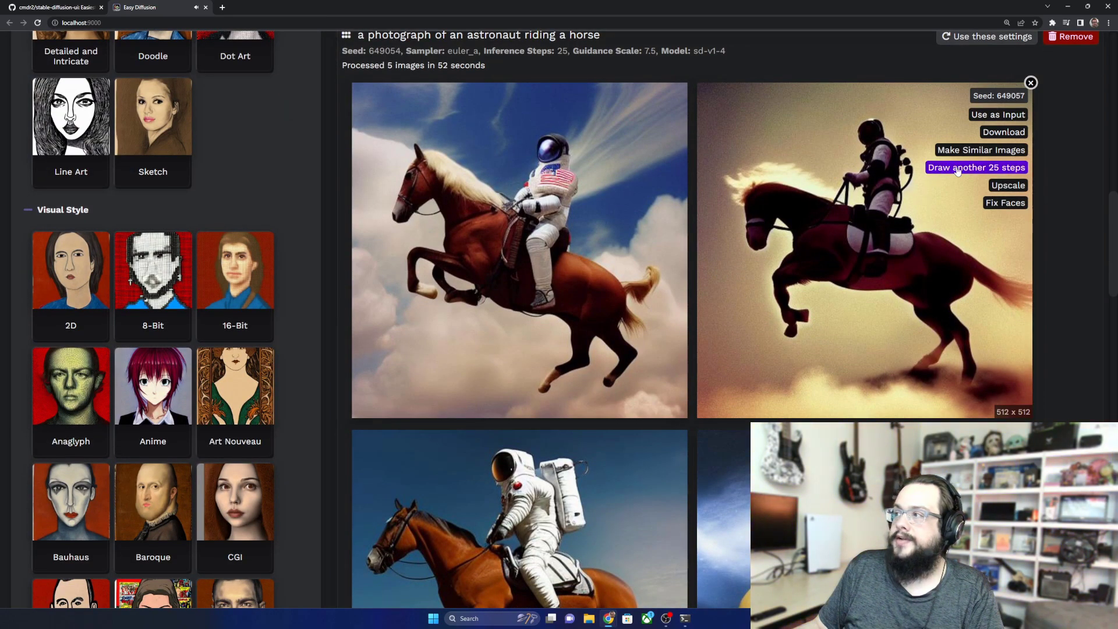
left_click(976, 168)
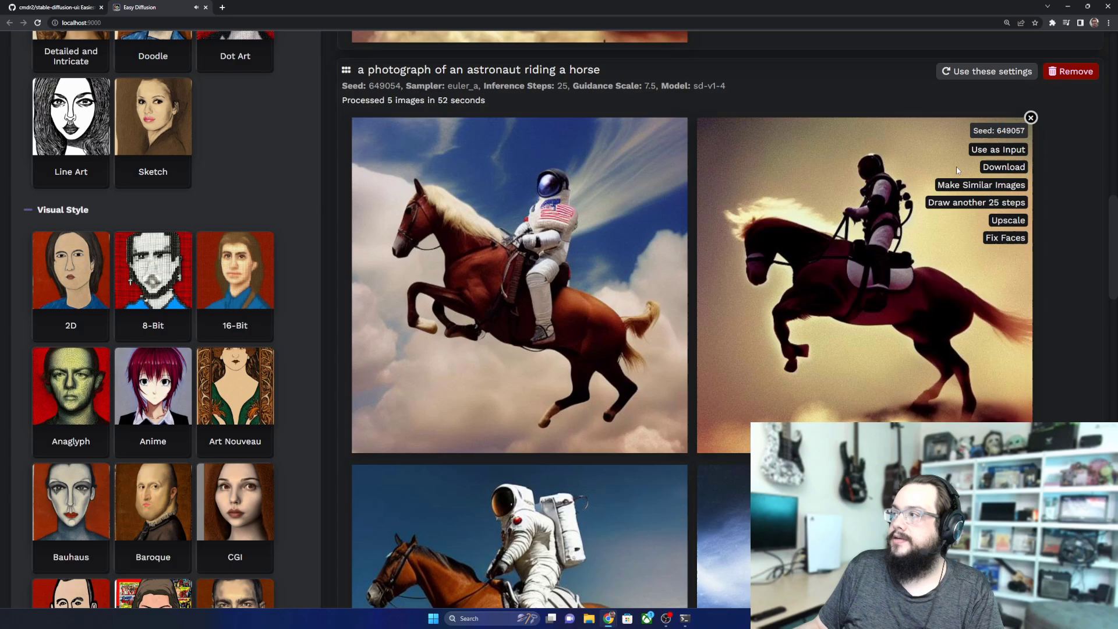
scroll(864, 203, "up", 20)
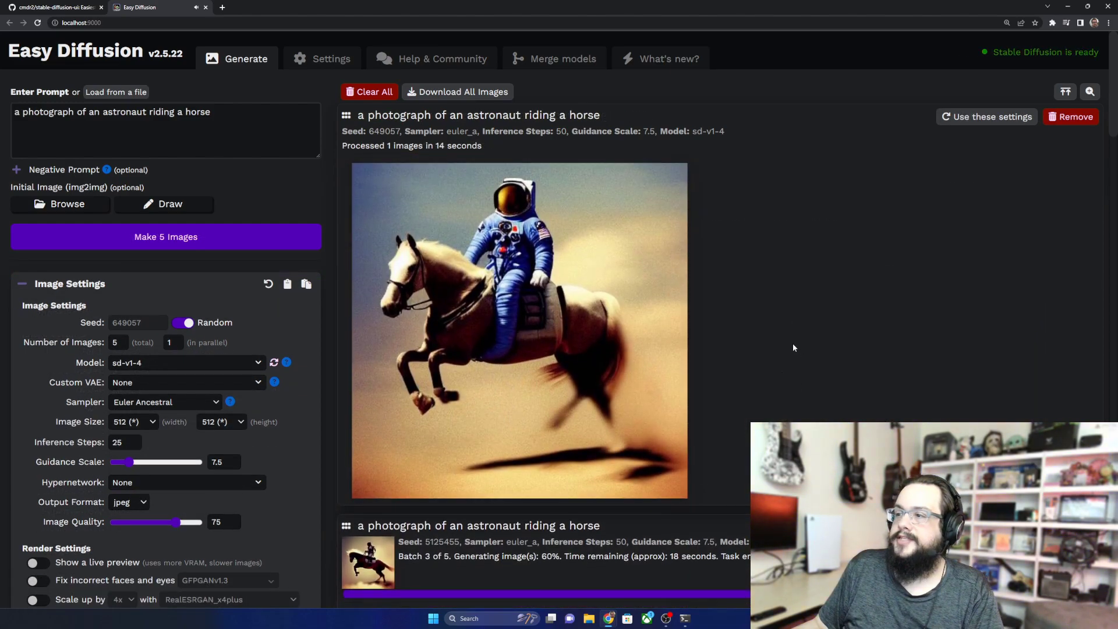
mouse_move(593, 320)
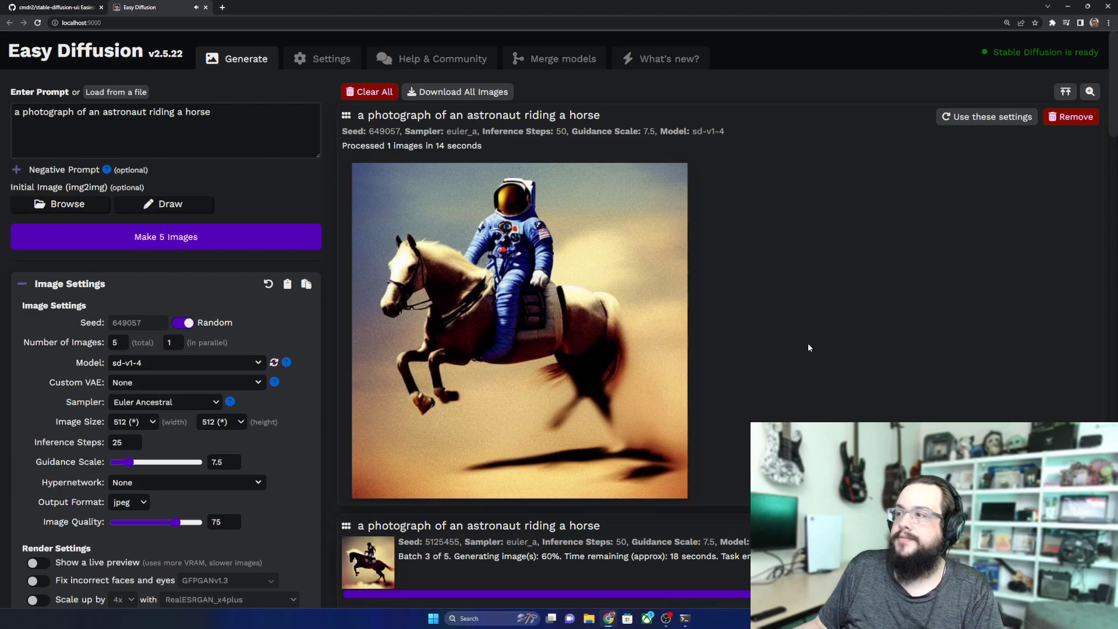
Add the Graphic Novel style from the Image Modifiers to the prompt
scroll(803, 319, "down", 10)
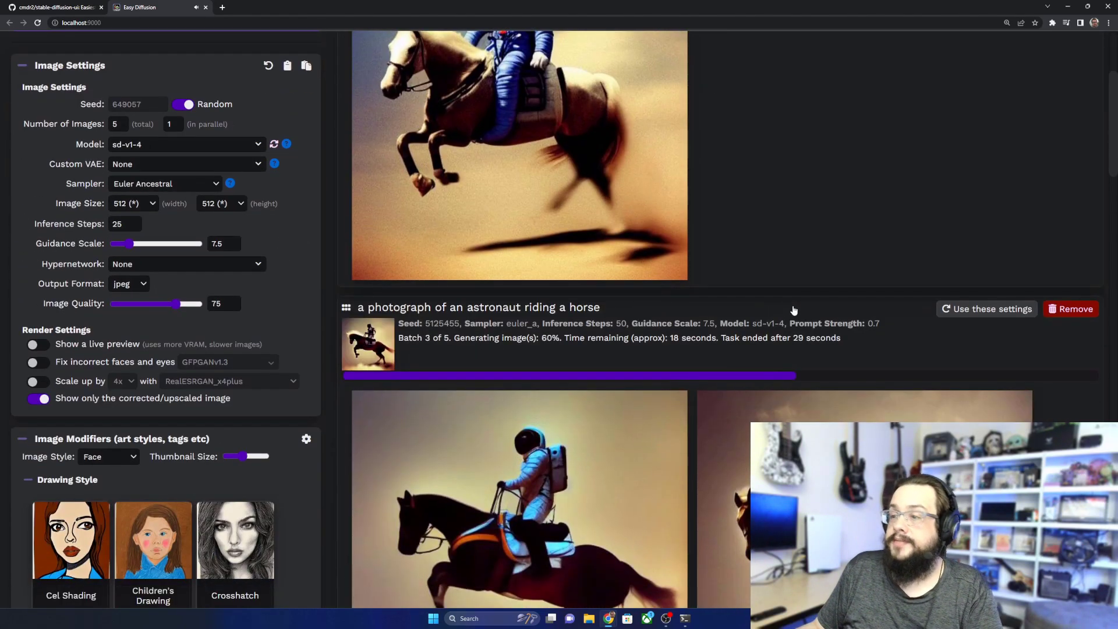
scroll(798, 315, "down", 10)
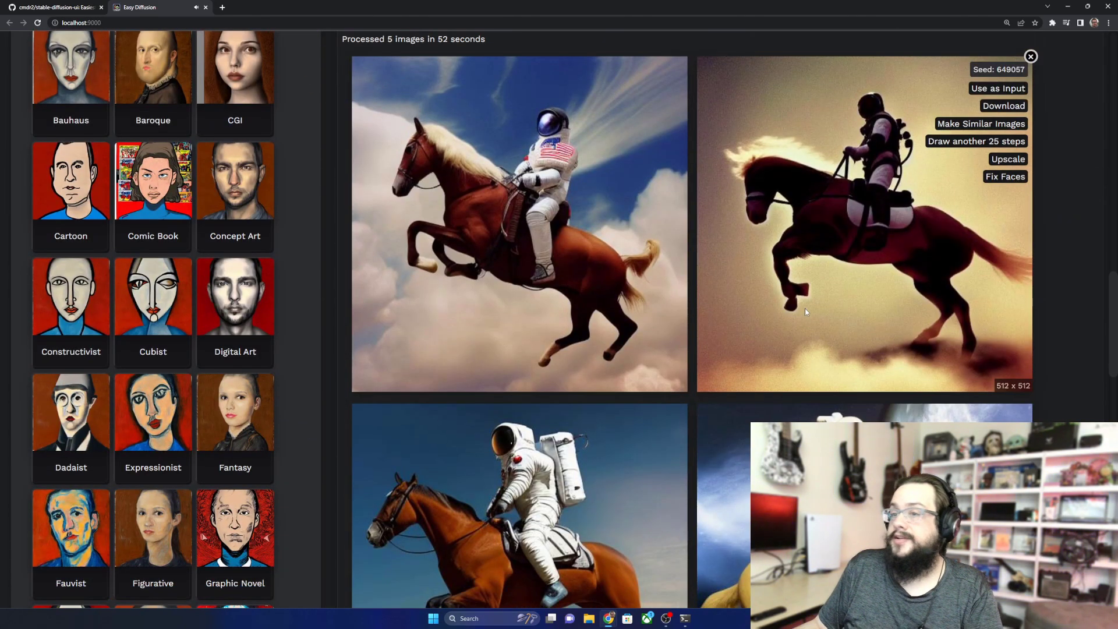
scroll(805, 309, "down", 5)
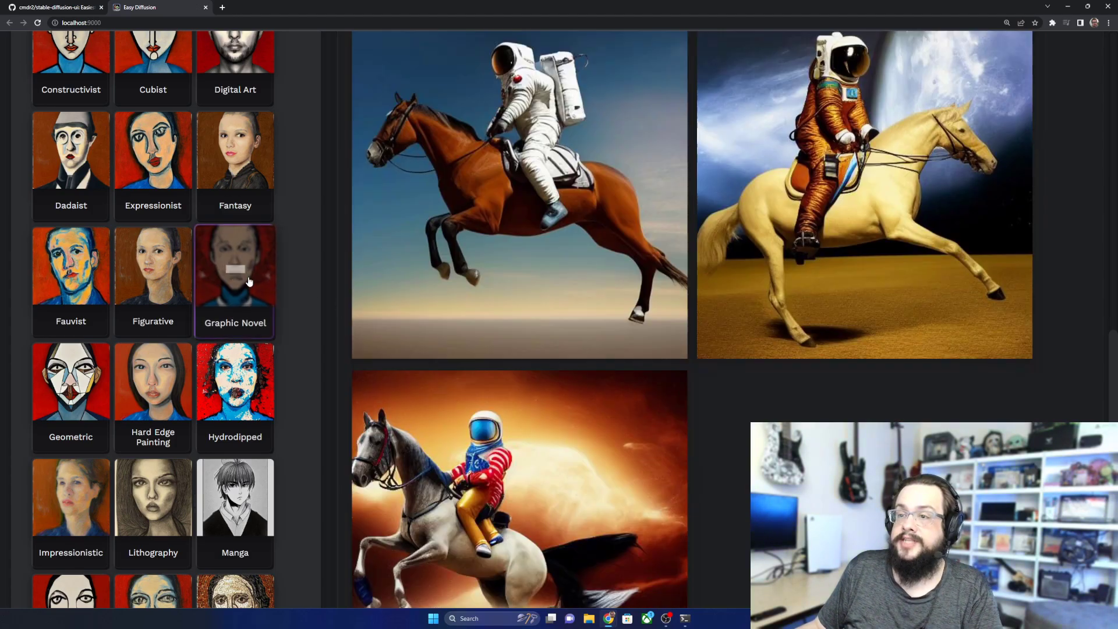
left_click(251, 280)
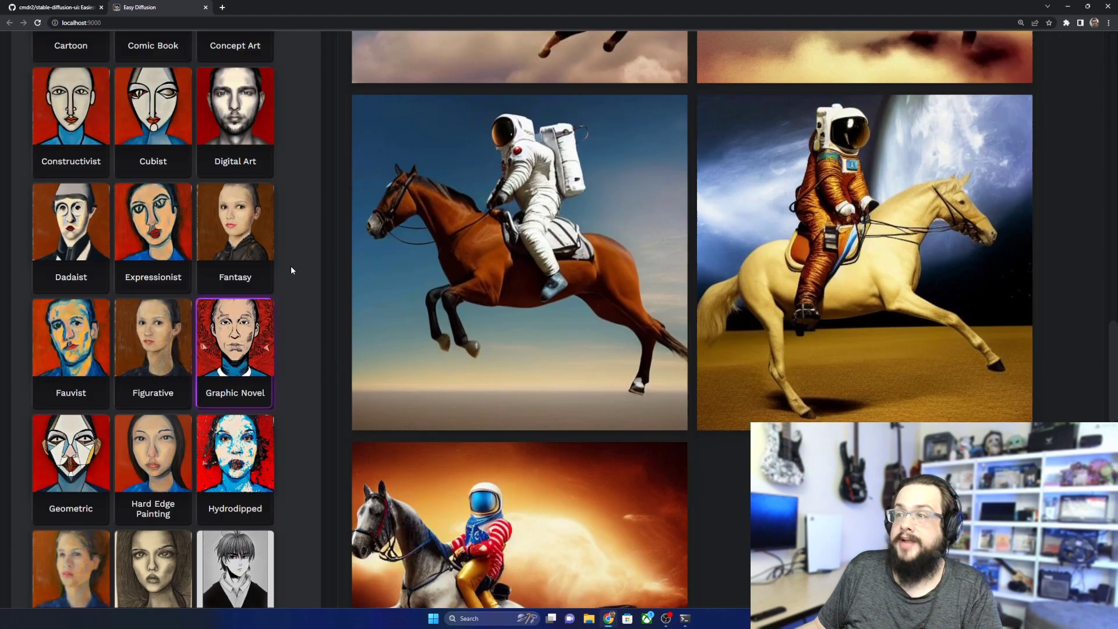
Change Number of Images from 5 to 2 and make the 2 images
scroll(290, 265, "up", 20)
scroll(289, 265, "up", 1)
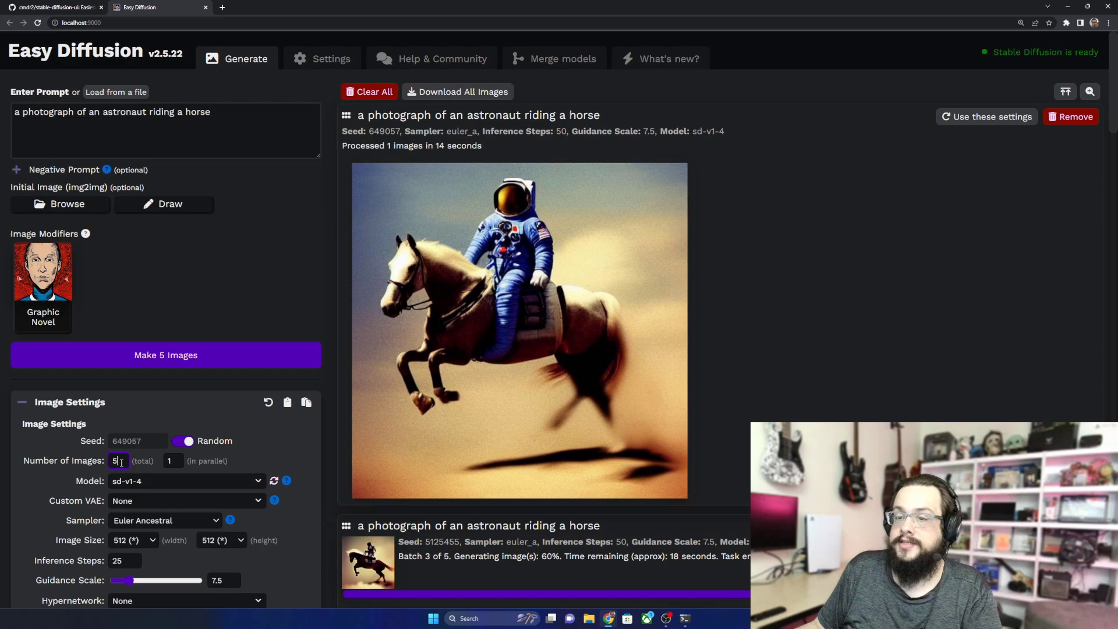
left_click_drag(121, 462, 99, 462)
type("2")
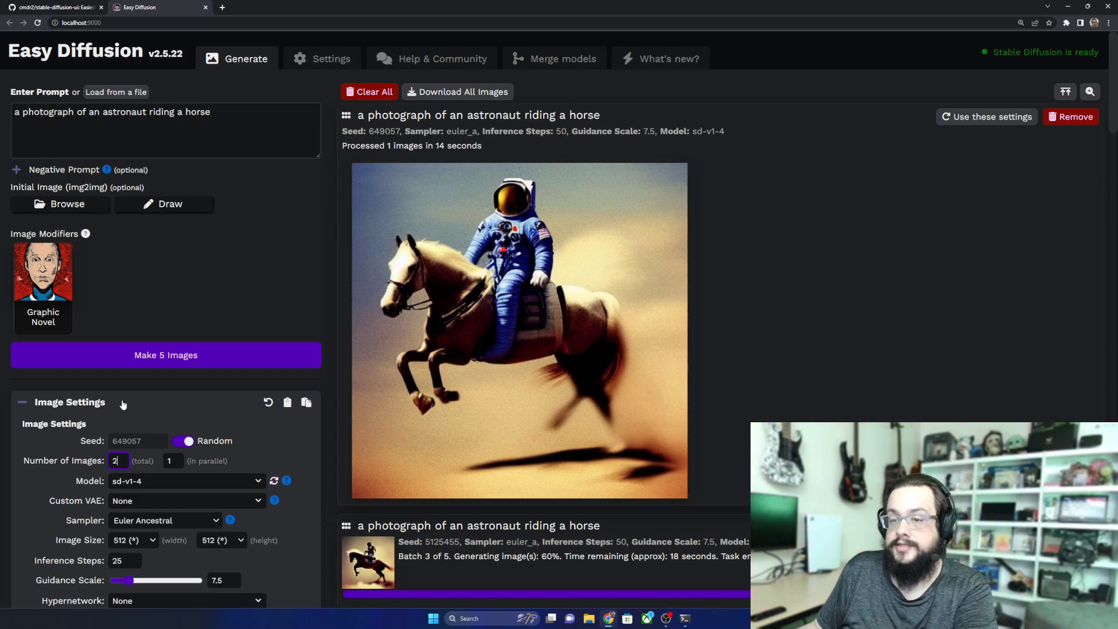
left_click(215, 358)
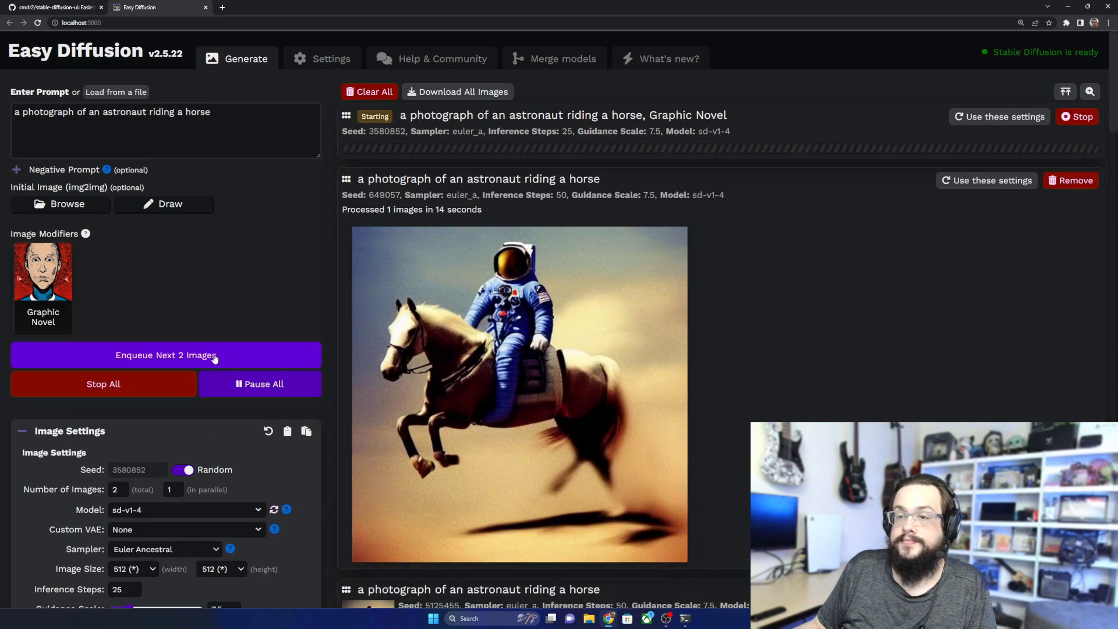